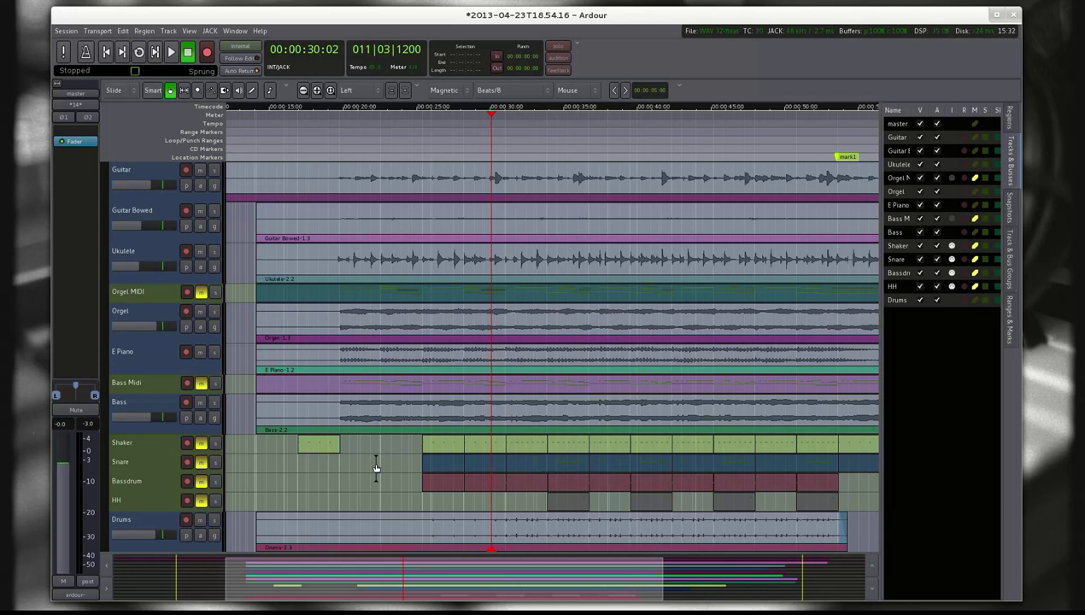
# - Switch to the web browser and open the ardour.org download page to examine the available download options
pyautogui.hotkey('alt', 'Tab')
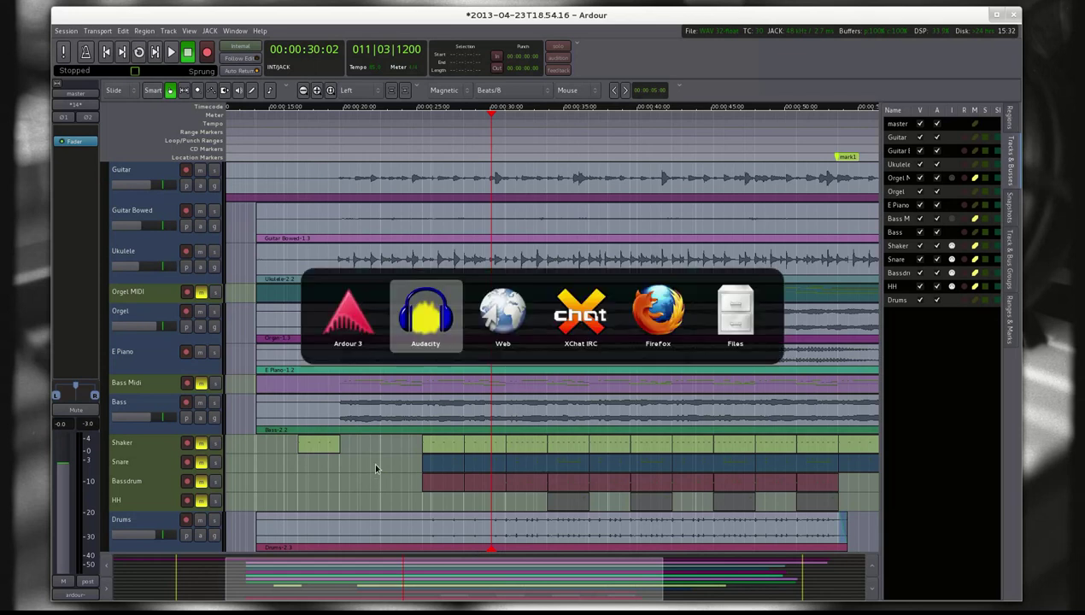
pyautogui.hotkey('alt', 'Tab')
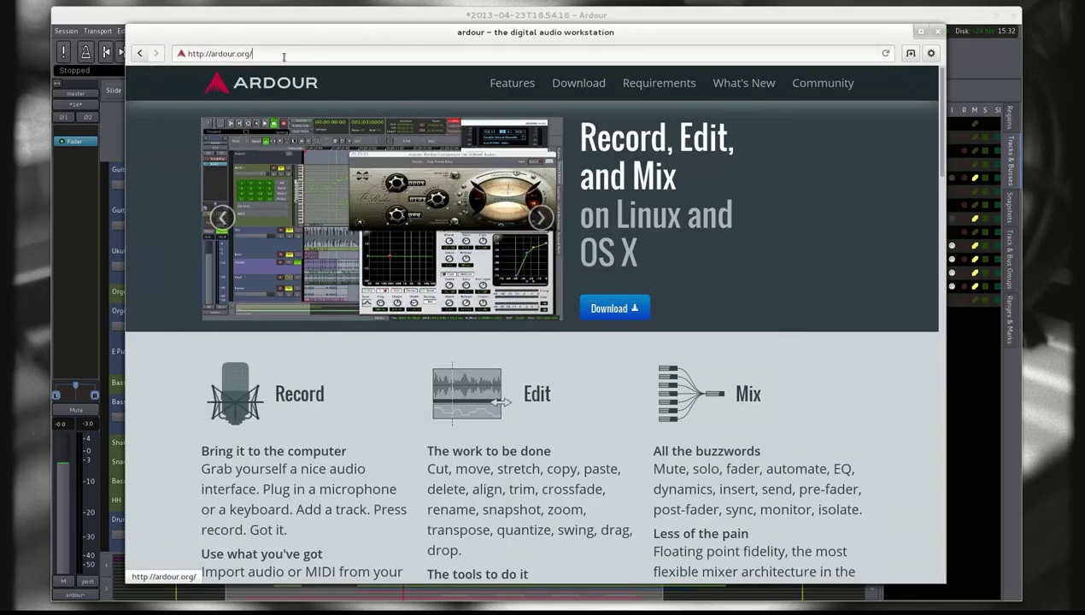
pyautogui.click(284, 56)
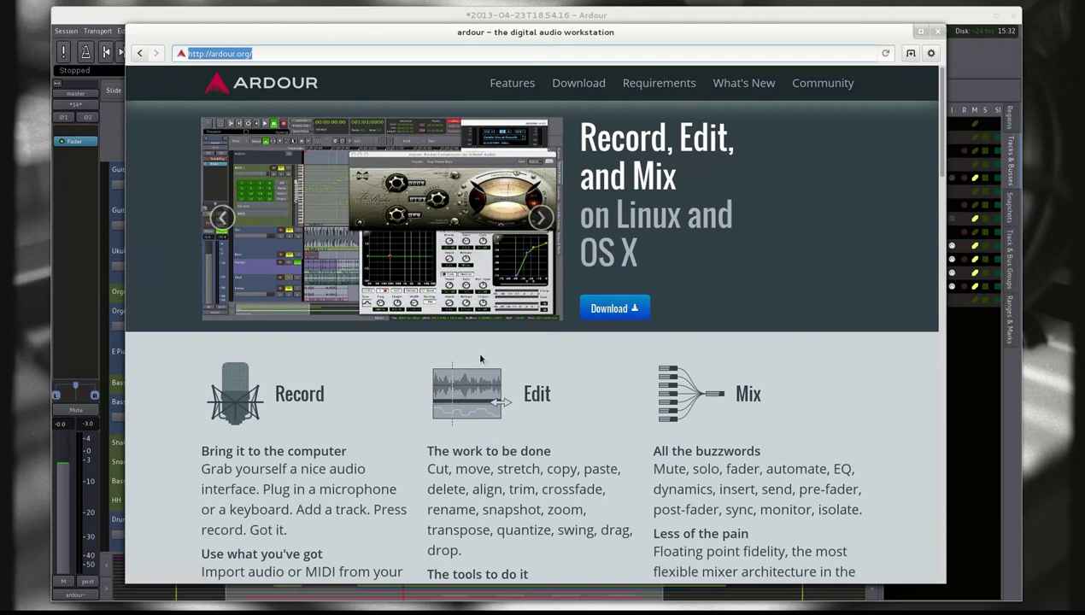
pyautogui.click(611, 311)
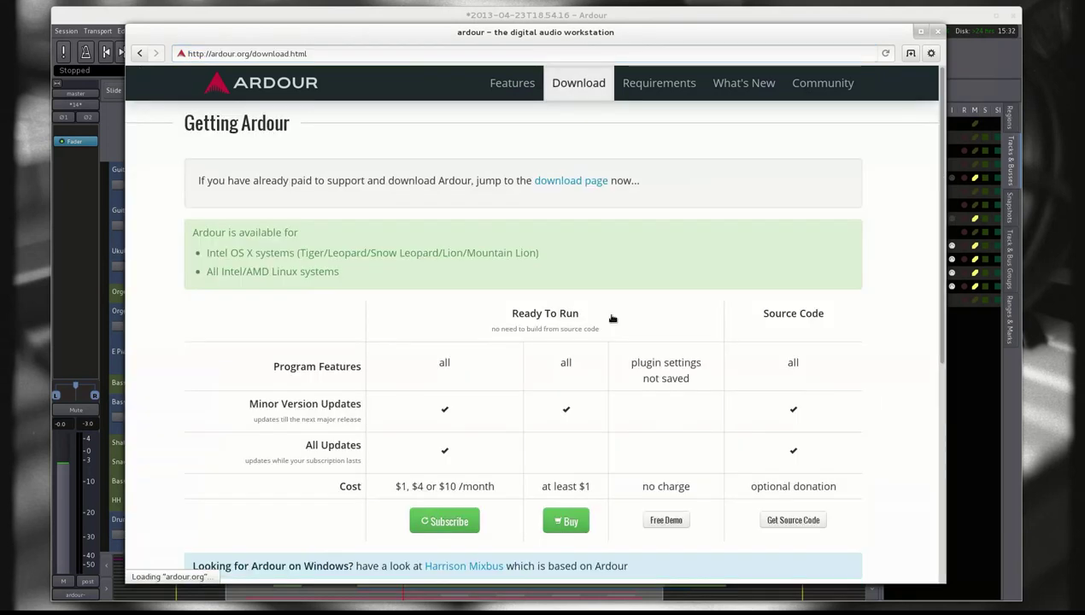
pyautogui.scroll(-2, 602, 308)
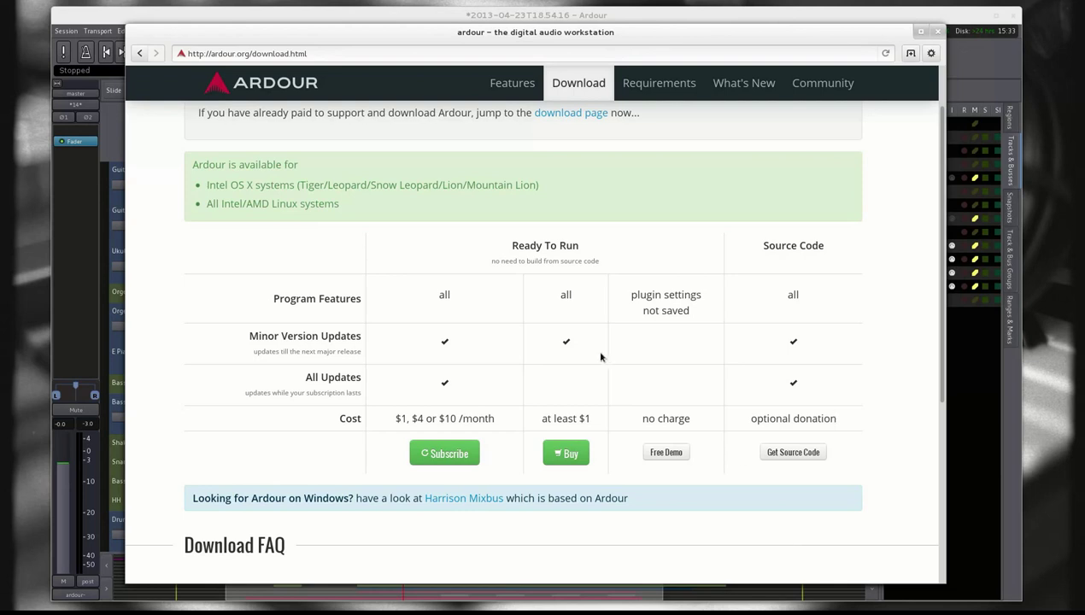
pyautogui.click(204, 21)
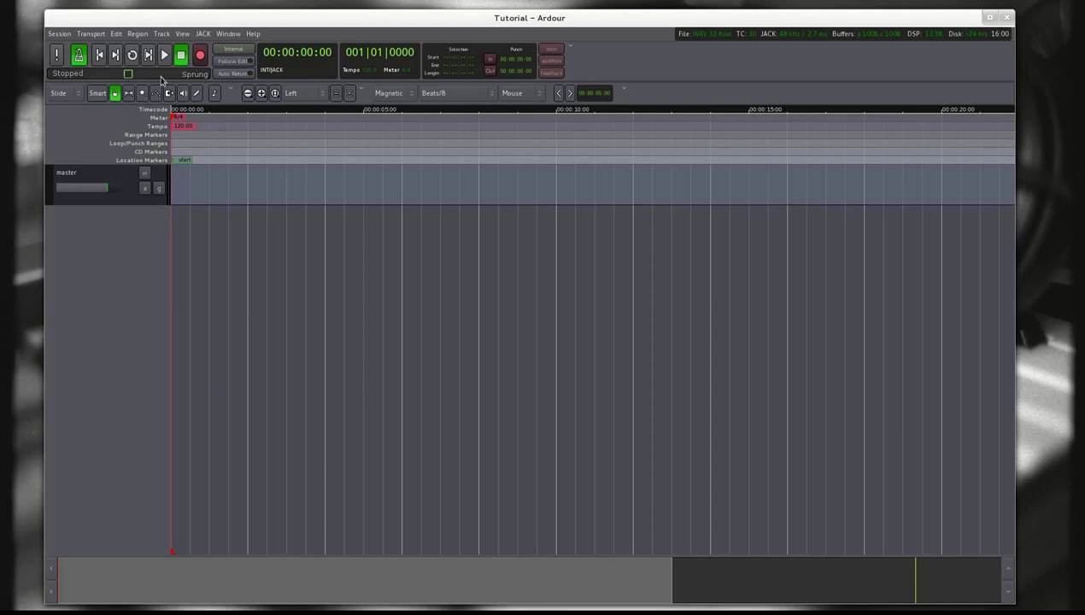
# - Move the playhead to about 00:00:03:13 on the timeline and return it to the session start
pyautogui.moveTo(246, 110); pyautogui.dragTo(302, 114)
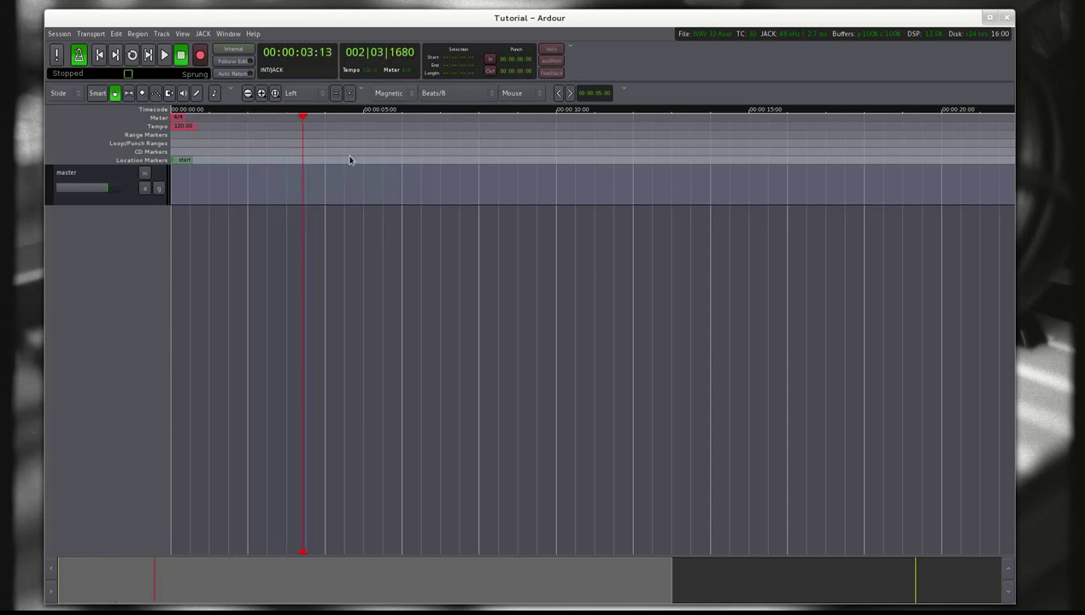
pyautogui.moveTo(304, 126)
pyautogui.mouseDown()
pyautogui.moveTo(322, 126)
pyautogui.moveTo(169, 126)
pyautogui.mouseUp()
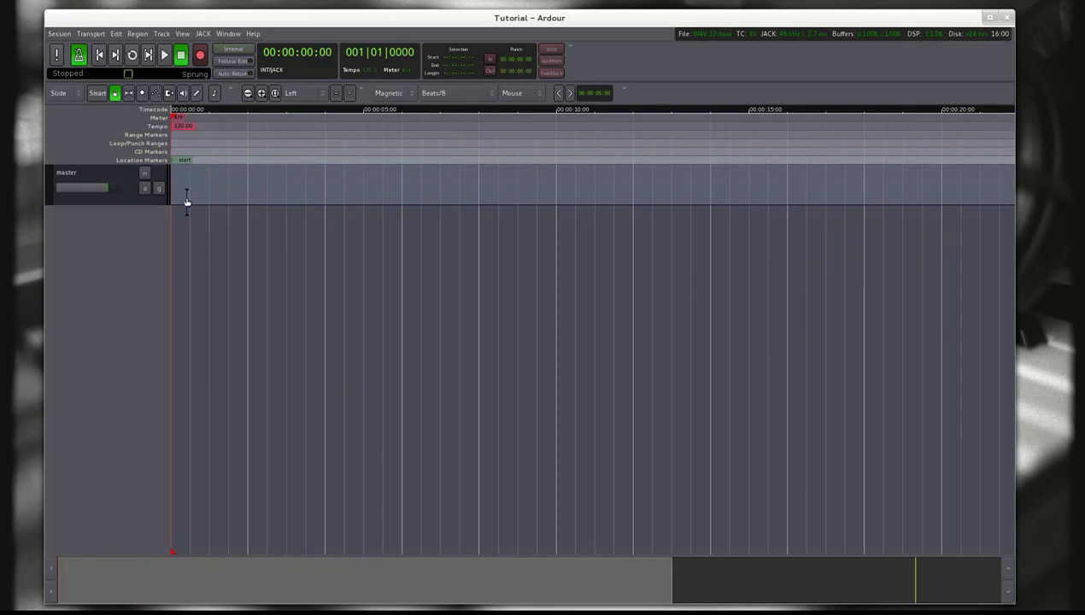
pyautogui.click(189, 162)
# - Set the tempo marker at the session start to 85 beats per minute
pyautogui.rightClick(181, 130)
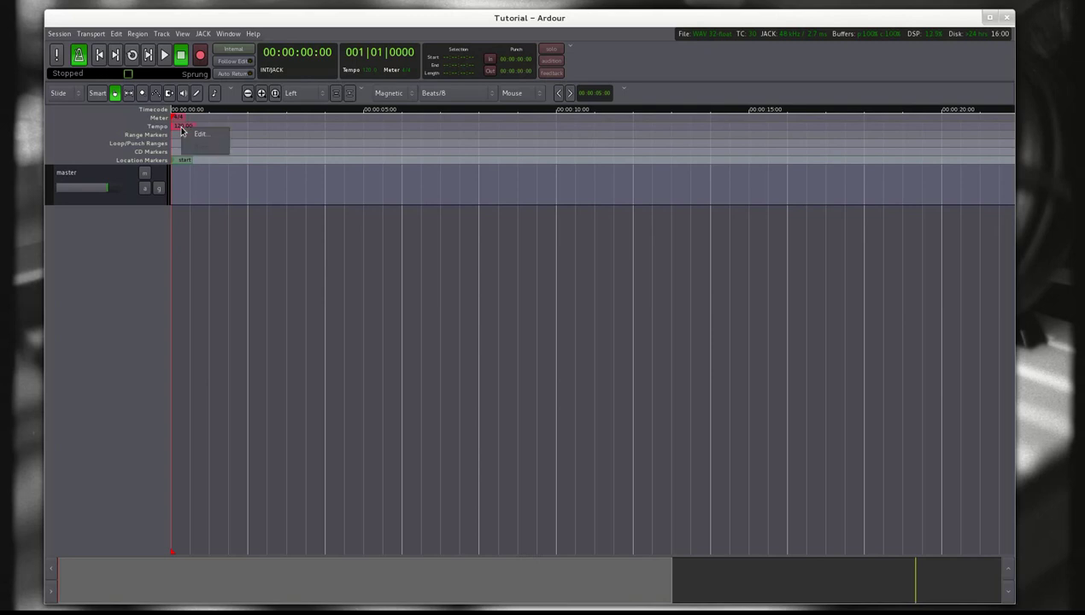
pyautogui.click(235, 120)
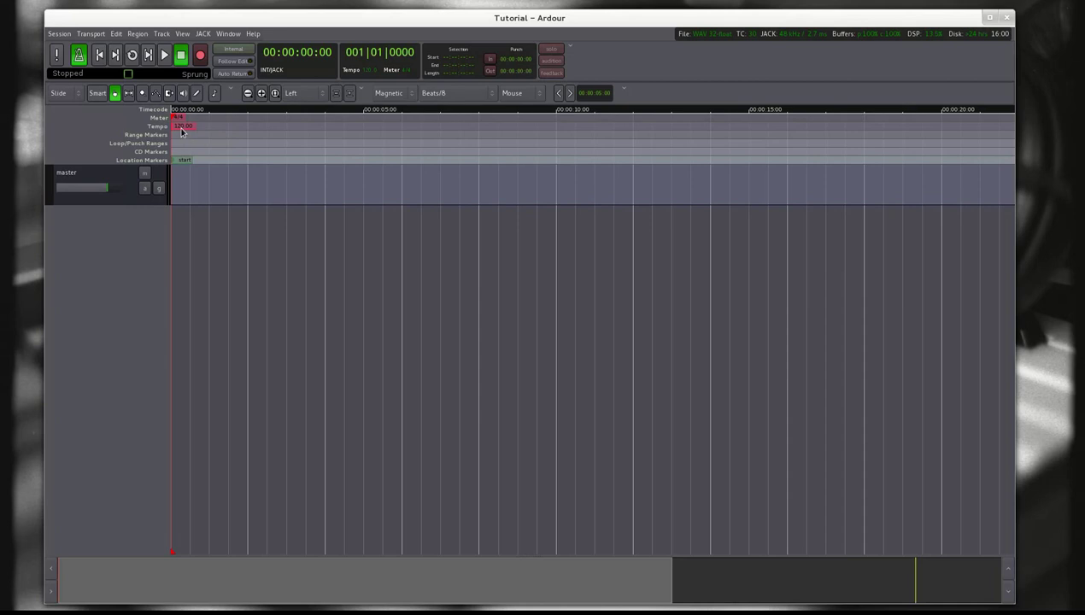
pyautogui.rightClick(180, 128)
pyautogui.click(195, 134)
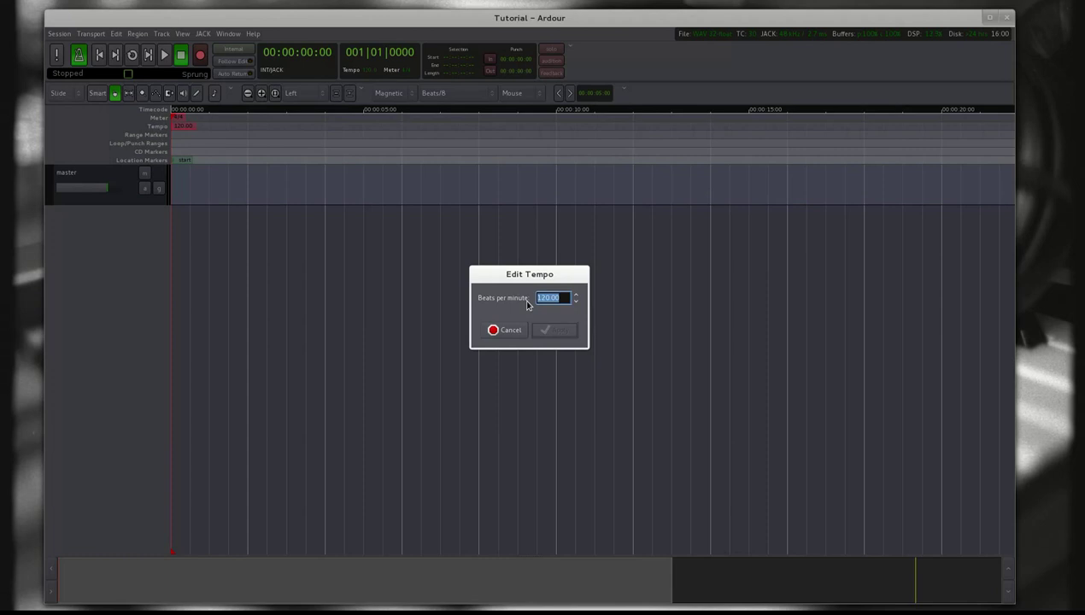
pyautogui.write('85')
pyautogui.click(552, 328)
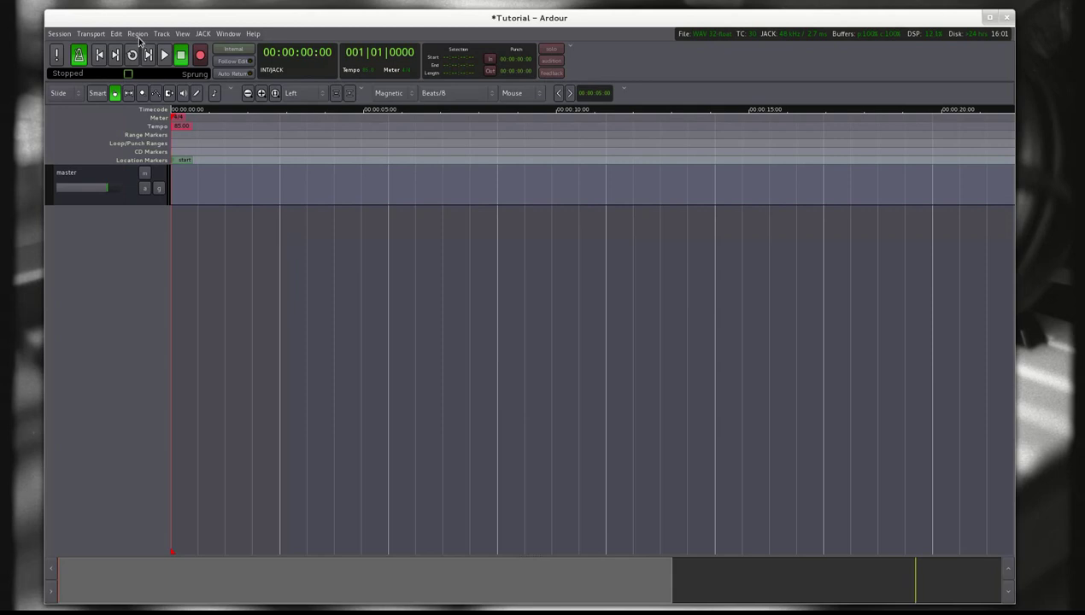
# - Add one mono audio track named Gitarre with normal track mode and no group
pyautogui.click(162, 35)
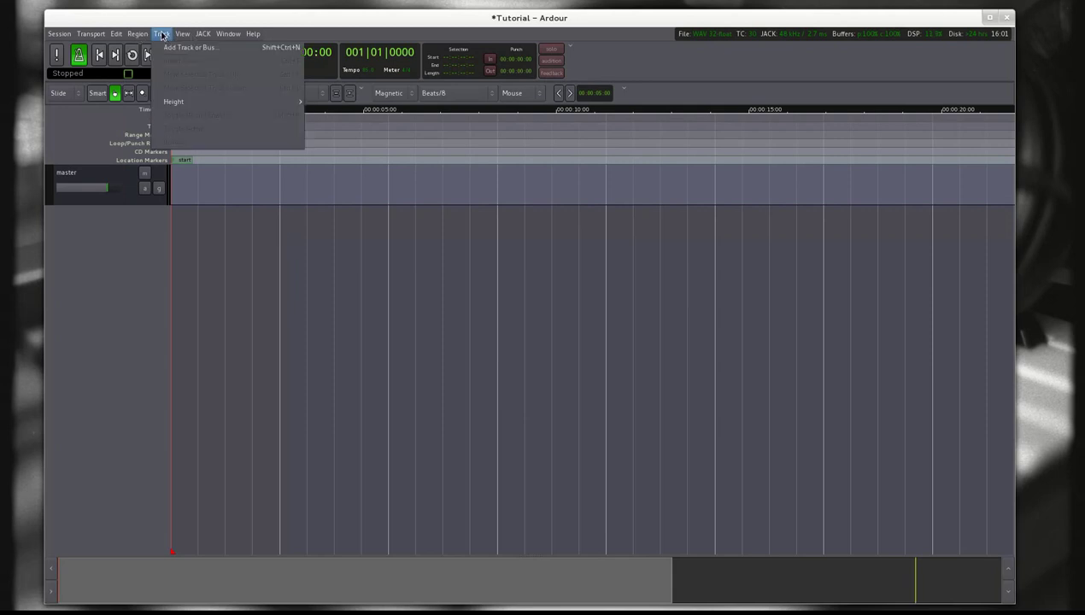
pyautogui.click(83, 261)
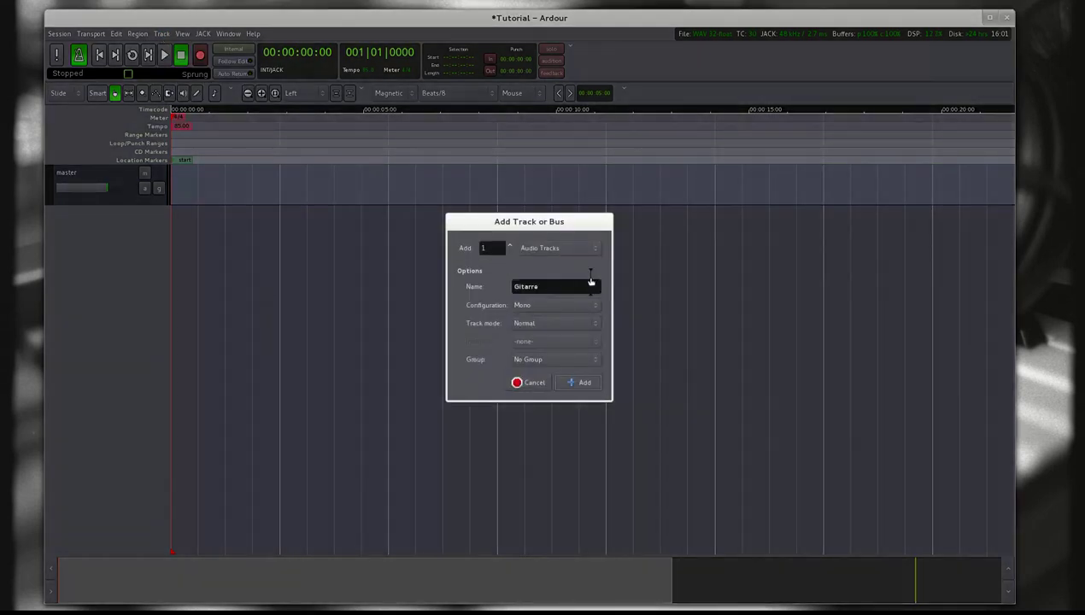
pyautogui.click(577, 248)
pyautogui.click(550, 249)
pyautogui.moveTo(562, 286); pyautogui.dragTo(447, 287)
pyautogui.click(556, 307)
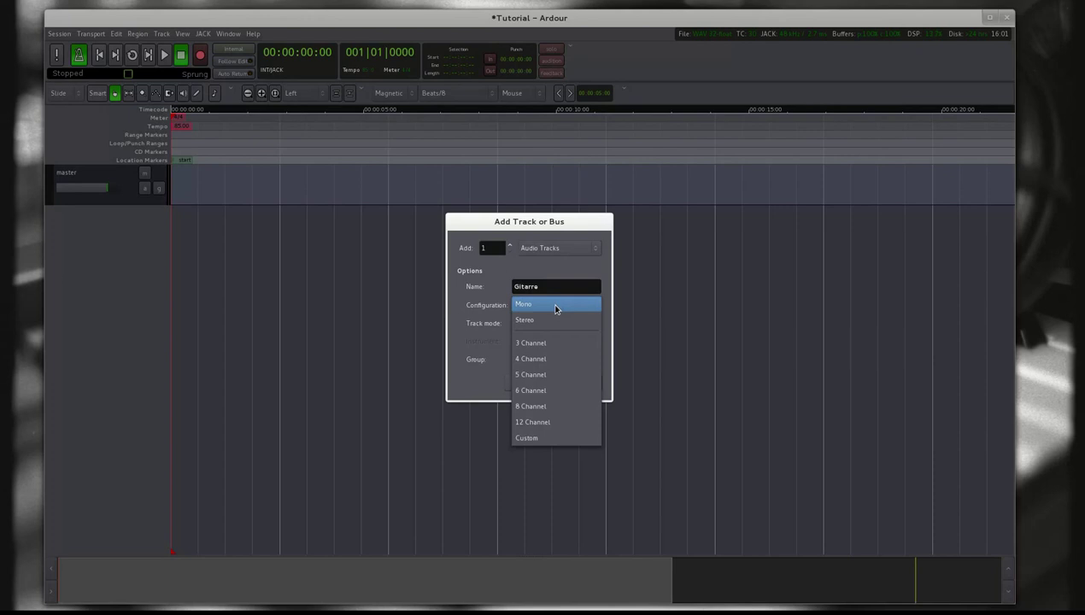
pyautogui.click(555, 306)
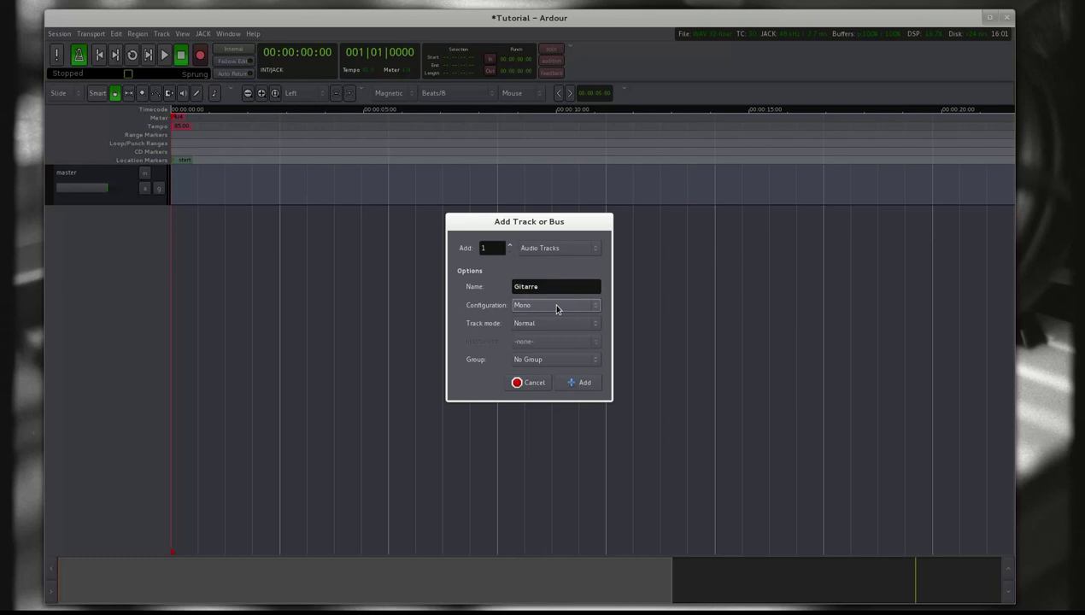
pyautogui.click(577, 383)
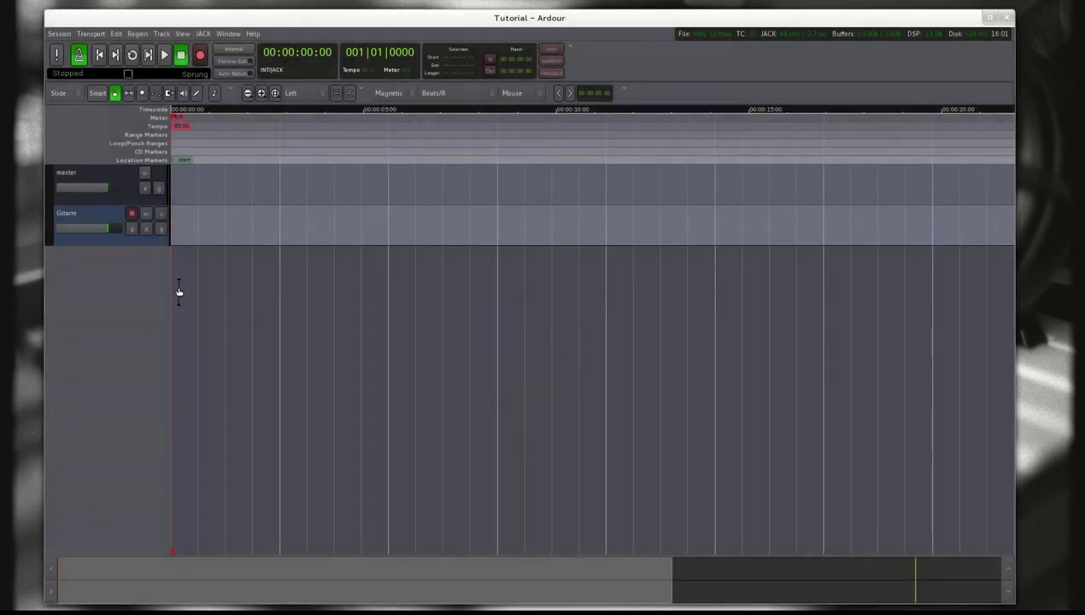
# - Select the Gitarre track, lower its fader slightly and reset the fader to its default level
pyautogui.click(95, 217)
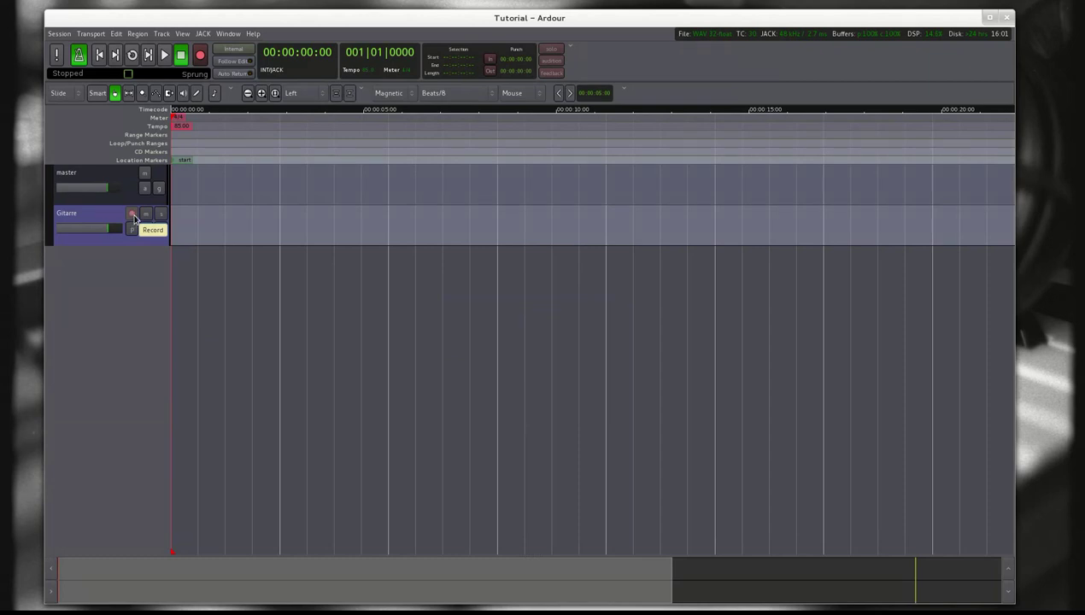
pyautogui.click(132, 215)
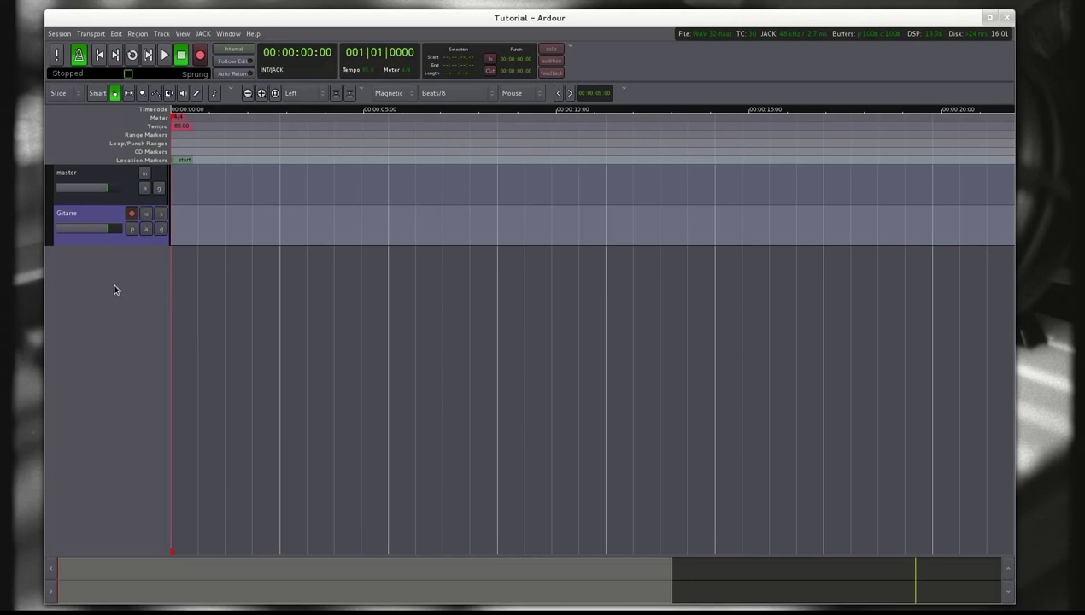
pyautogui.moveTo(106, 228); pyautogui.dragTo(98, 226)
pyautogui.keyDown('shift'); pyautogui.click(100, 229); pyautogui.keyUp('shift')
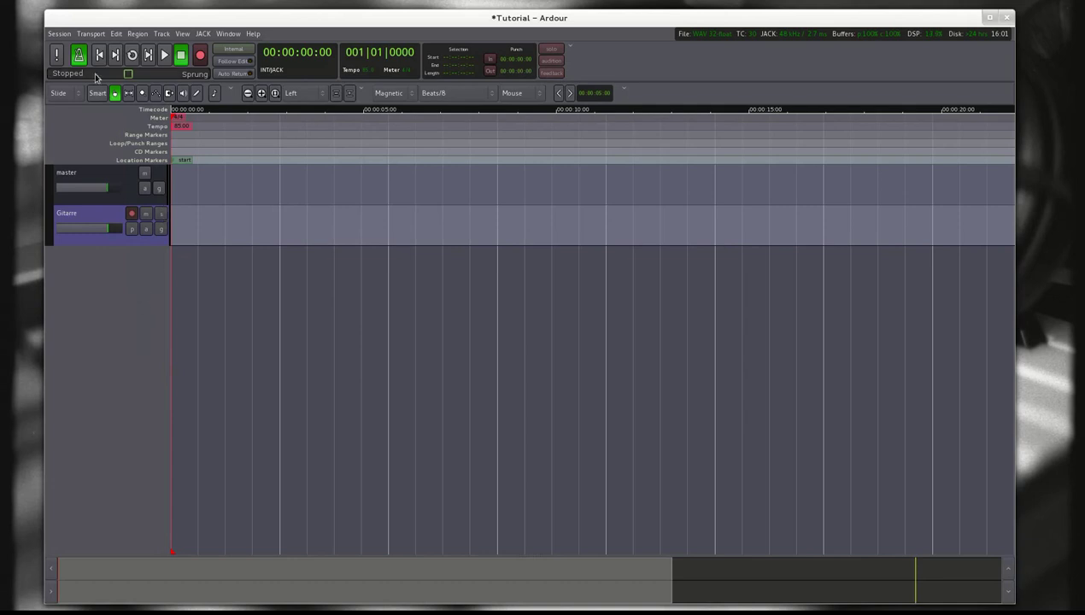
pyautogui.click(92, 34)
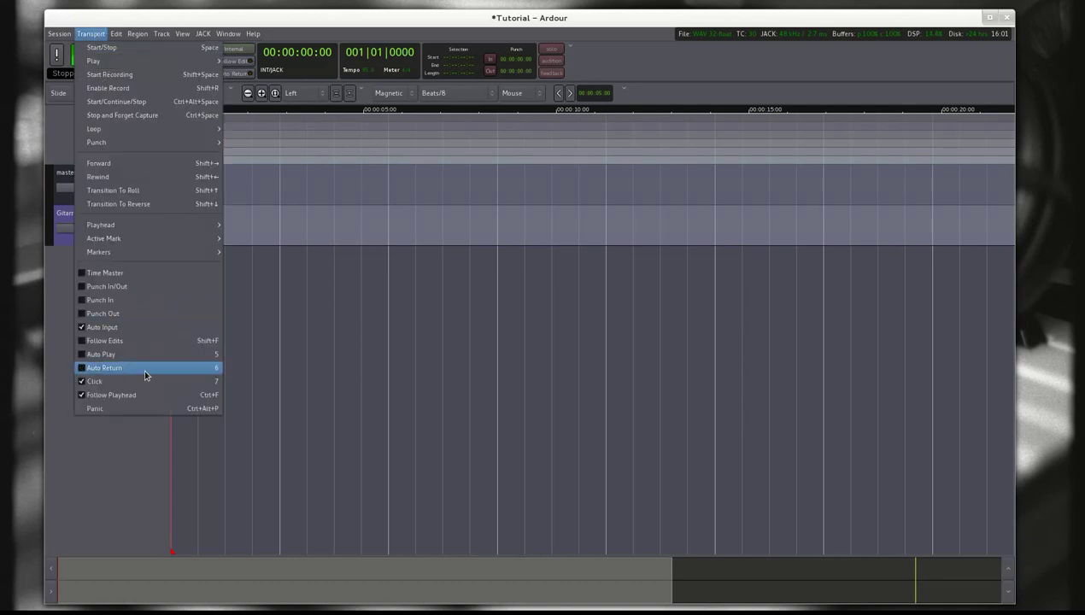
pyautogui.click(86, 35)
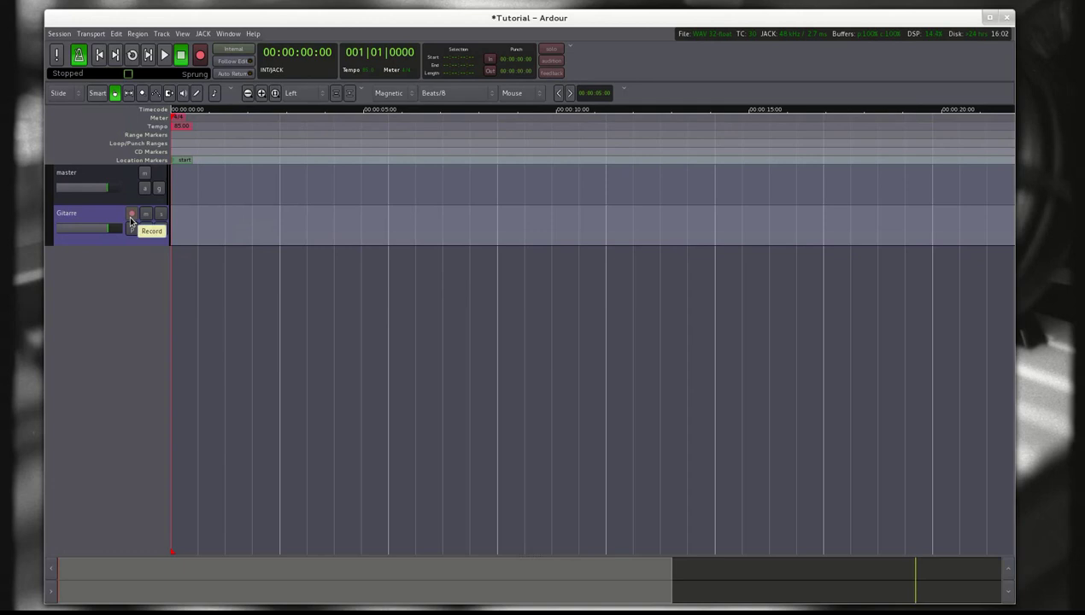
# - Arm the Gitarre track, enable session recording and start the transport to record the guitar
pyautogui.click(131, 216)
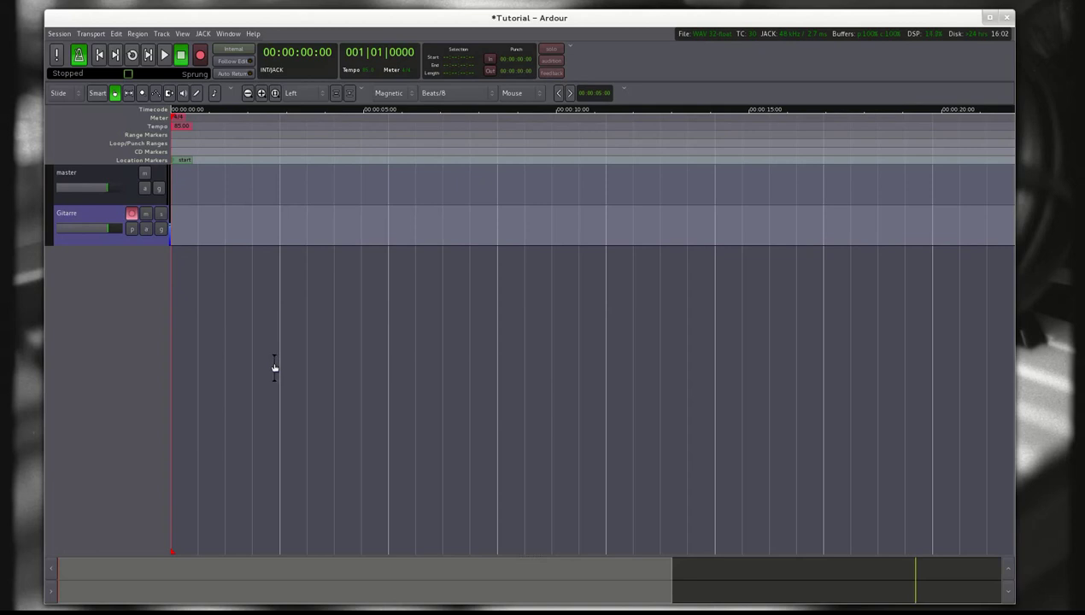
pyautogui.click(200, 56)
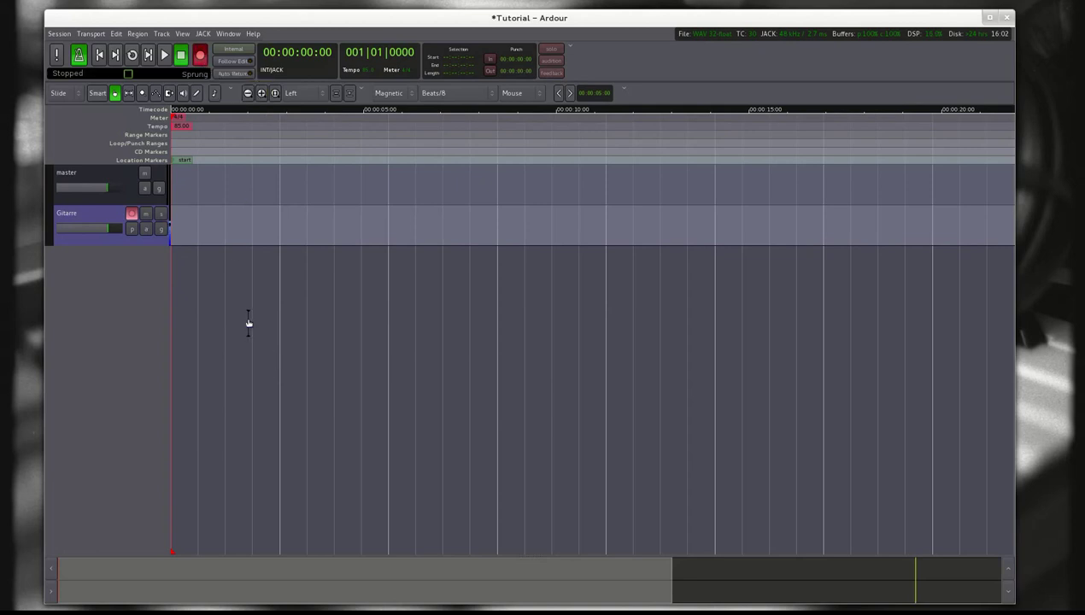
pyautogui.click(166, 58)
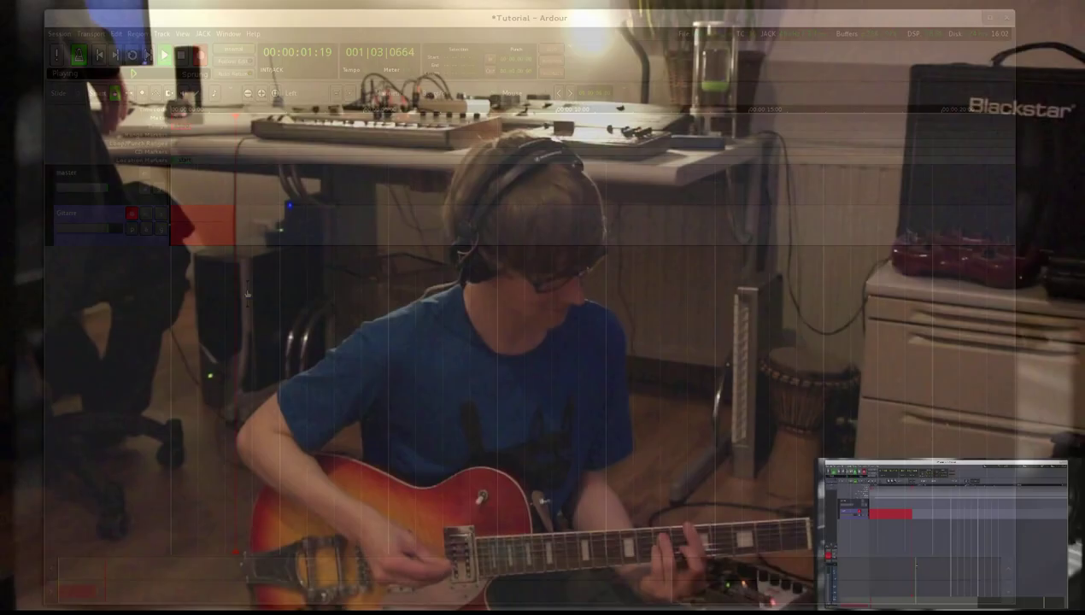